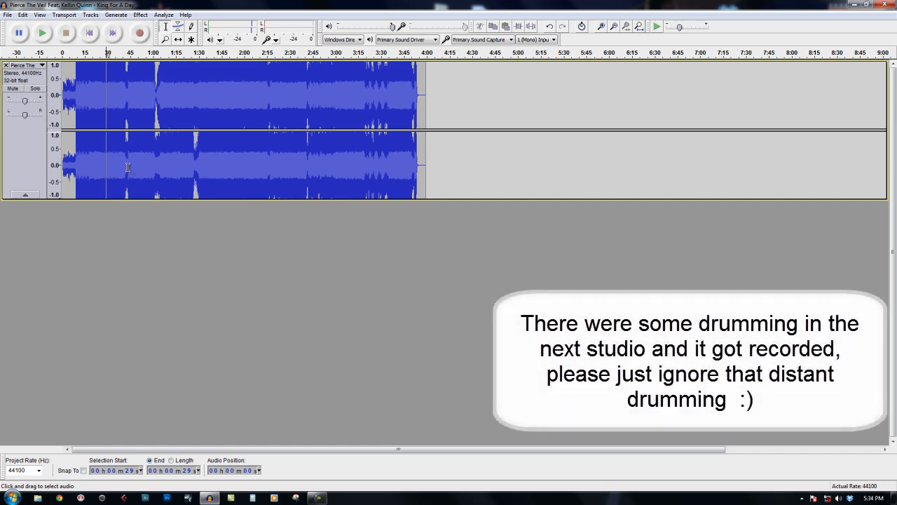
Play the original stereo song from about 4 seconds to hear its unedited mix.
scroll(163, 171, "up", 2)
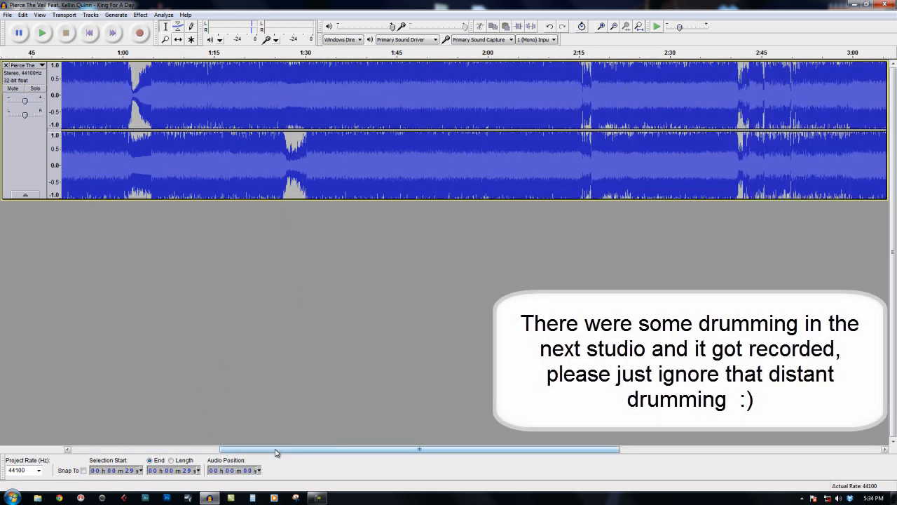
left_click_drag(278, 450, 74, 451)
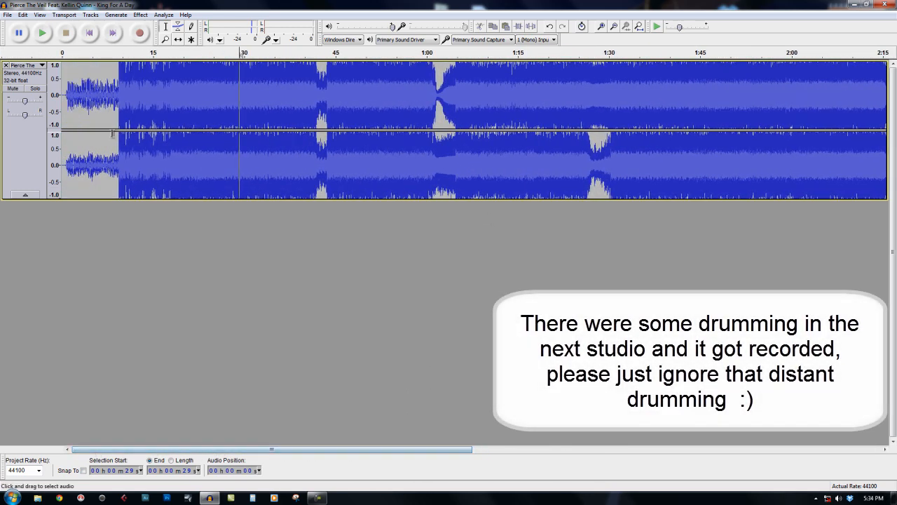
left_click(87, 116)
key("space")
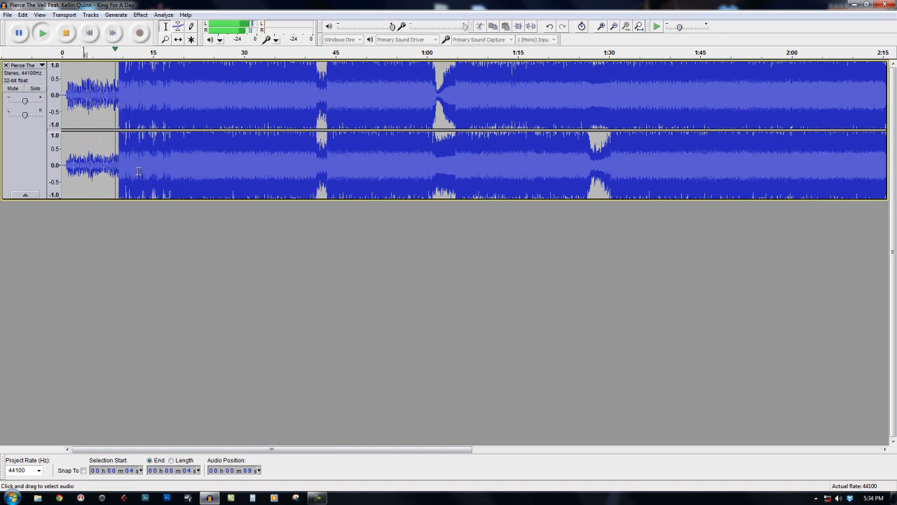
key("space")
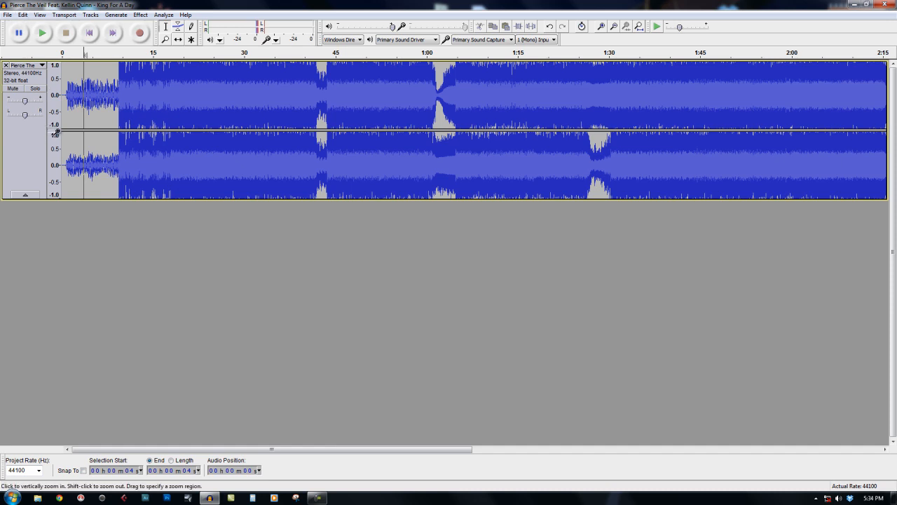
Split the stereo track into two mono tracks and invert the whole lower one.
left_click(41, 65)
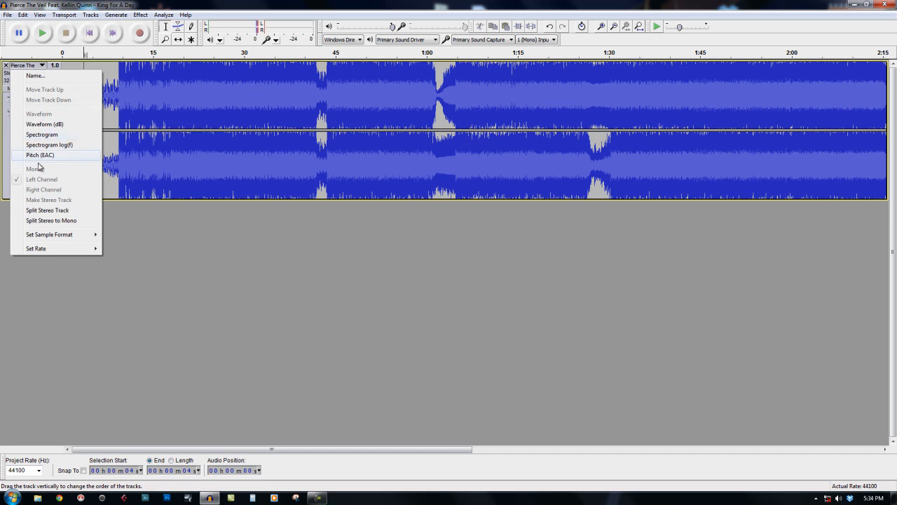
left_click(44, 222)
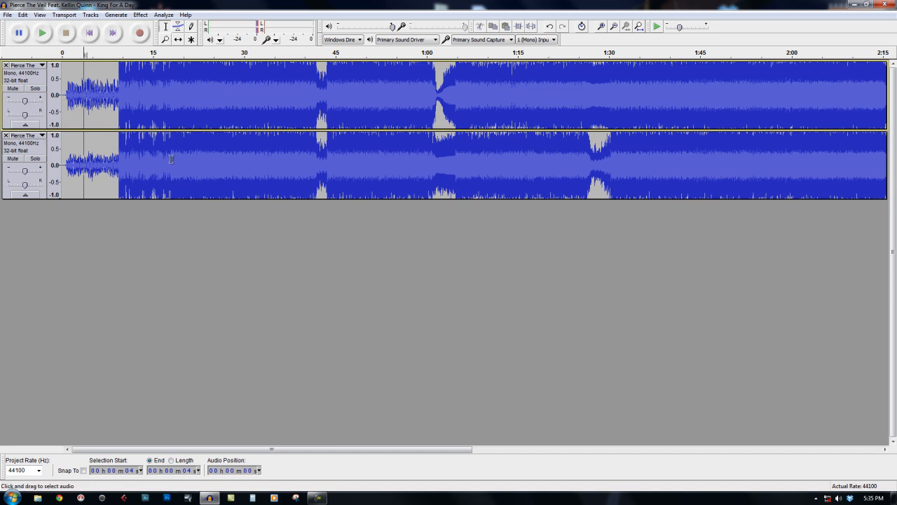
left_click(42, 189, "shift")
left_click(42, 153)
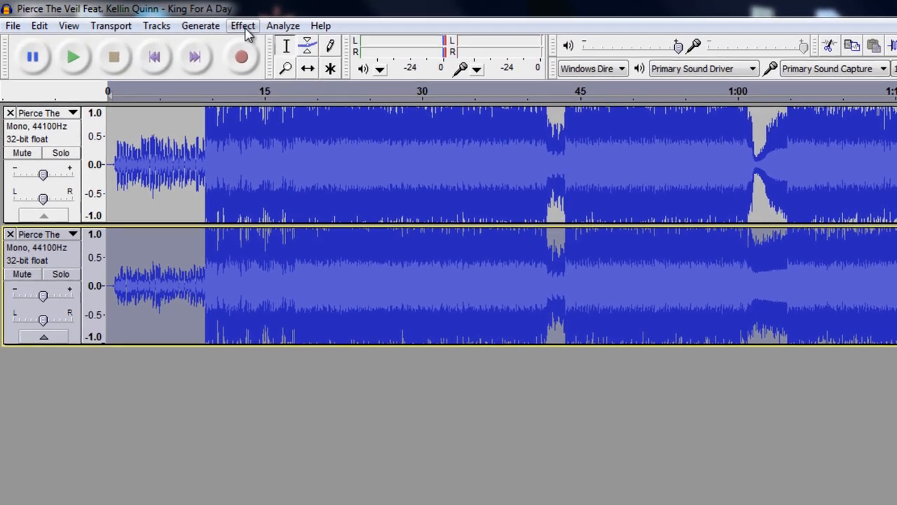
left_click(244, 29)
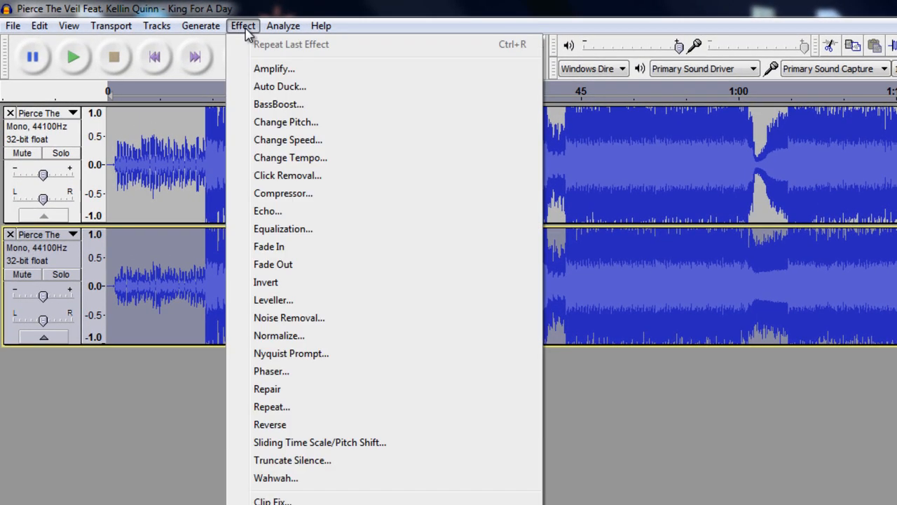
left_click(276, 285)
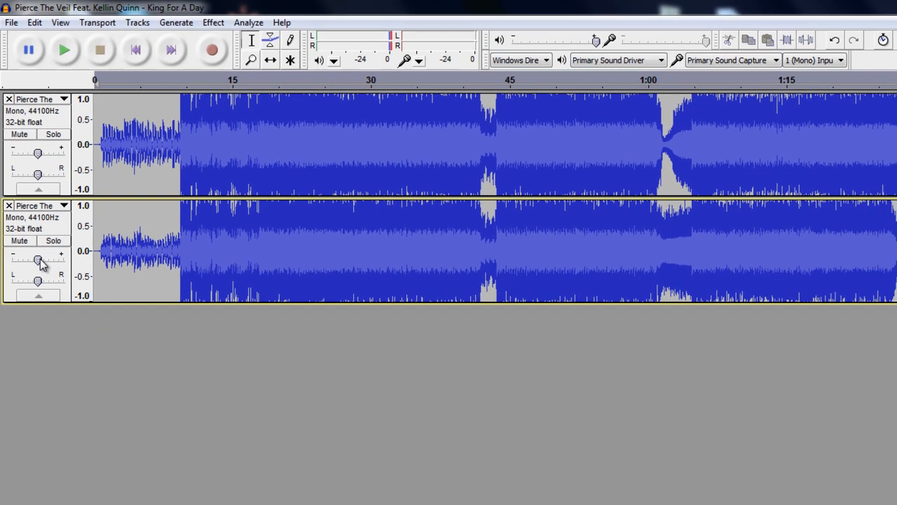
Lower the gain of both mono tracks to about -5 dB.
left_click_drag(43, 296, 40, 296)
left_click_drag(35, 258, 33, 258)
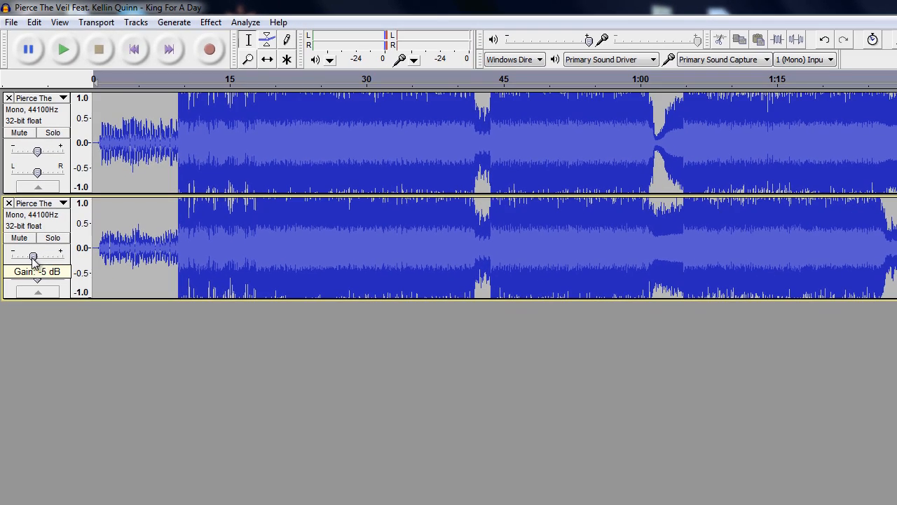
left_click_drag(37, 154, 29, 155)
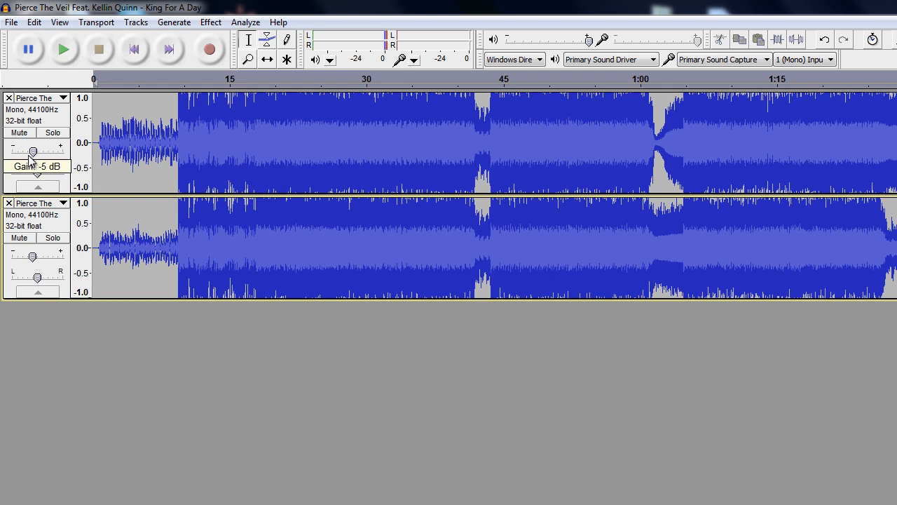
Play both tracks from about 7 seconds and raise the gain of each one slightly during playback.
left_click(339, 232)
left_click(142, 161)
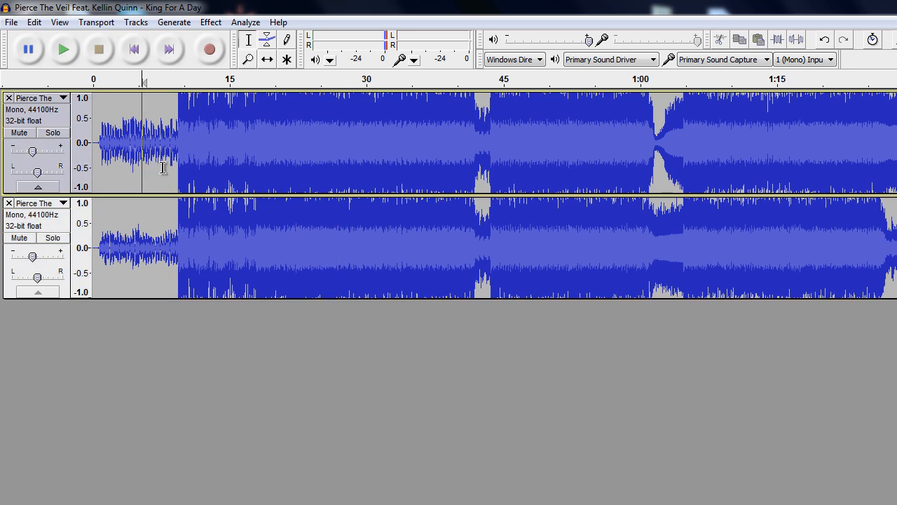
left_click(163, 169)
left_click(161, 208)
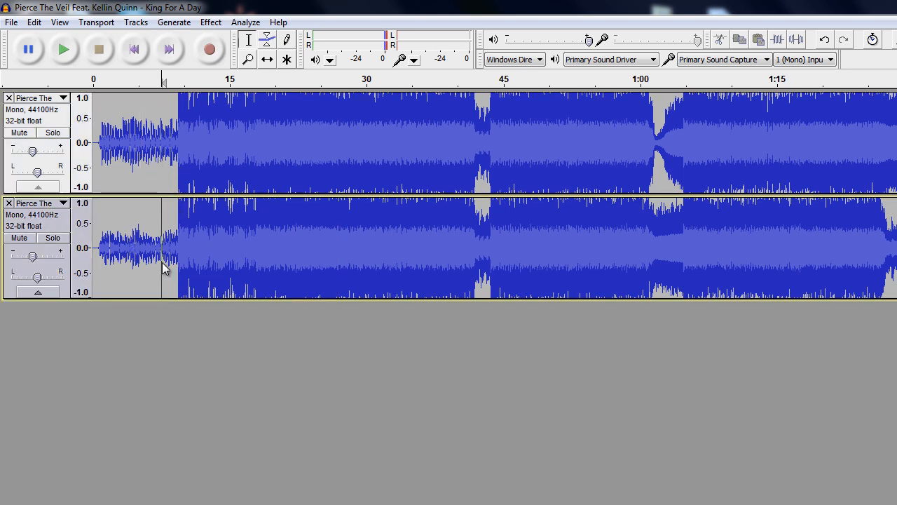
key("space")
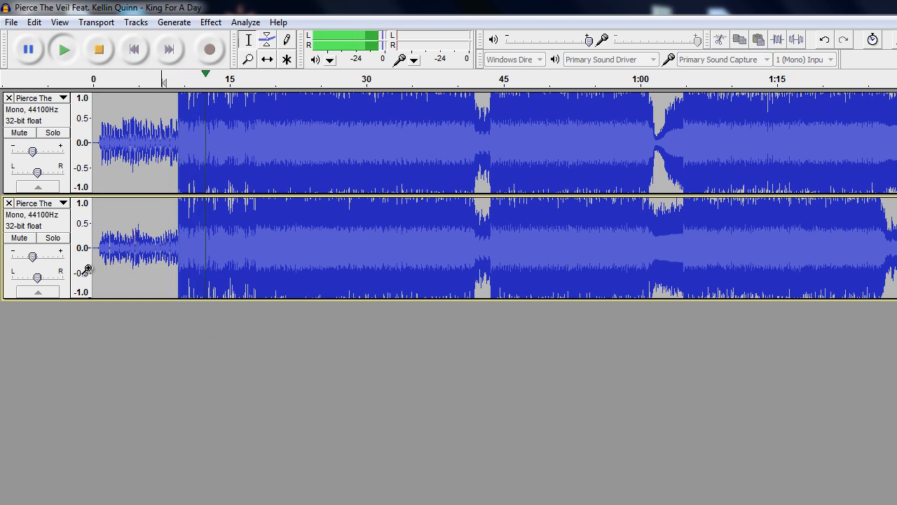
left_click_drag(34, 259, 37, 263)
left_click_drag(35, 154, 38, 153)
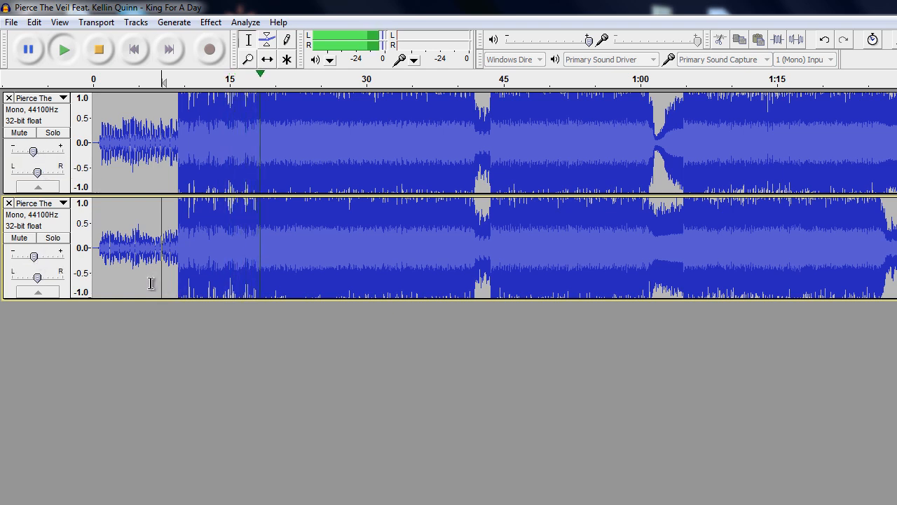
key("space")
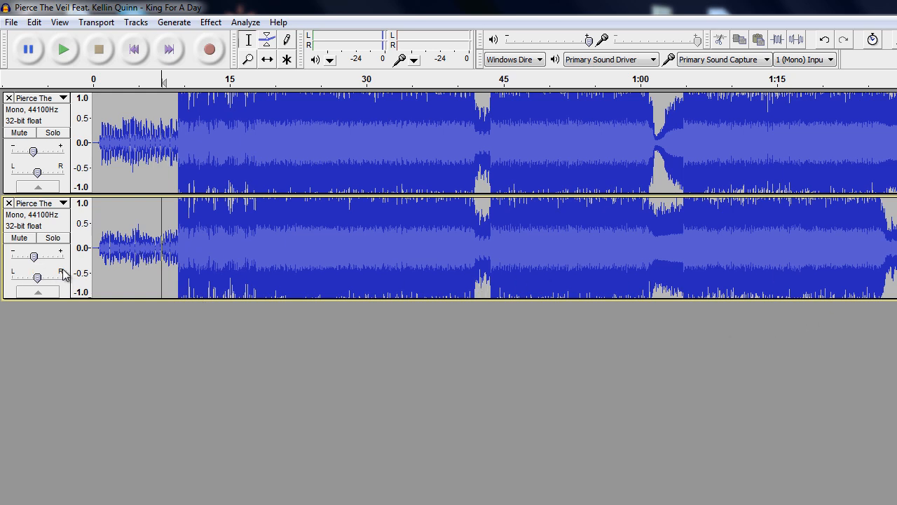
In Equalization for the lower track, flatten the curve and draw a cut of about -24 dB between roughly 1300 Hz and 16500 Hz.
left_click(67, 224)
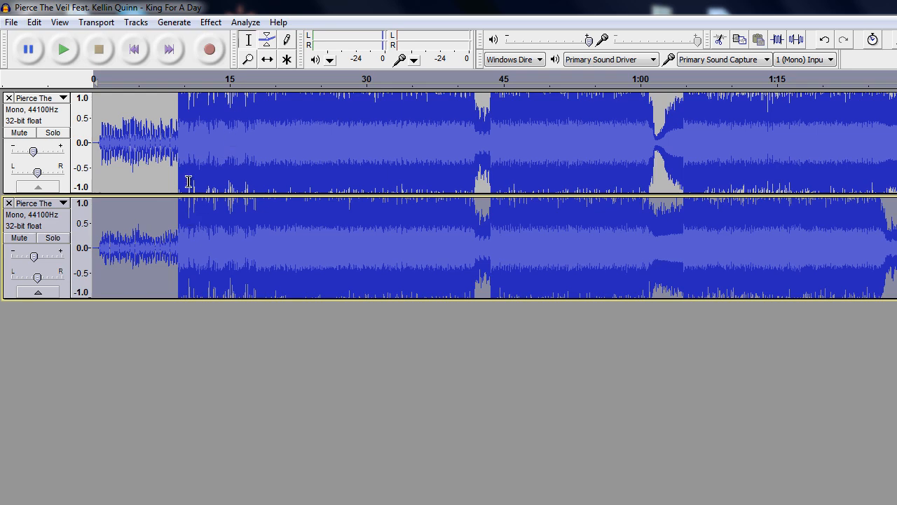
left_click(211, 22)
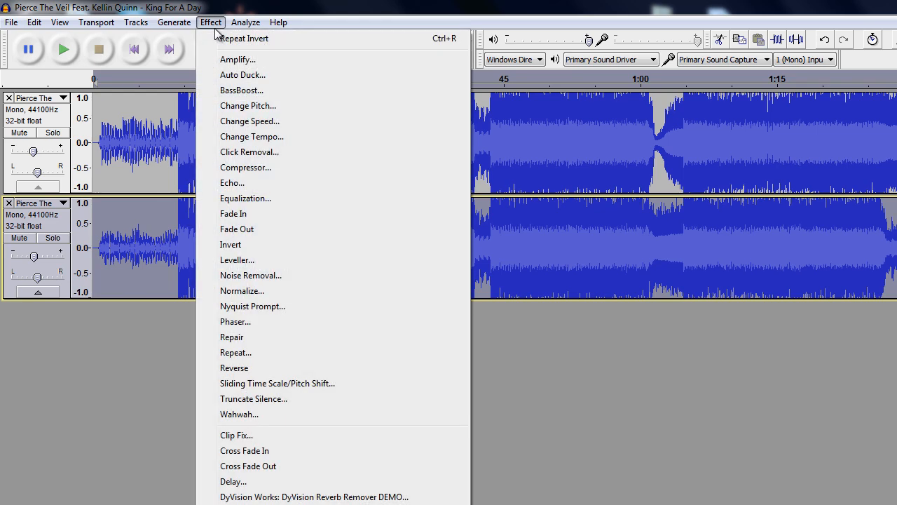
left_click(250, 200)
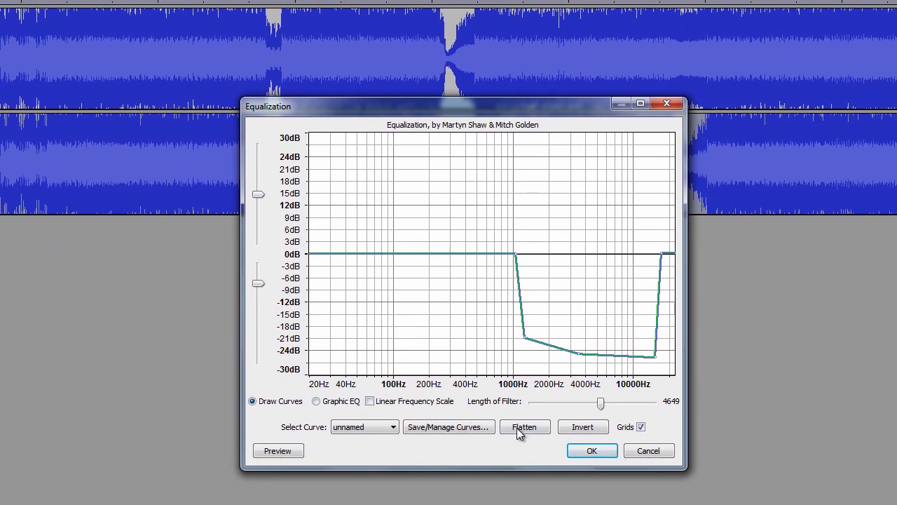
left_click(714, 500)
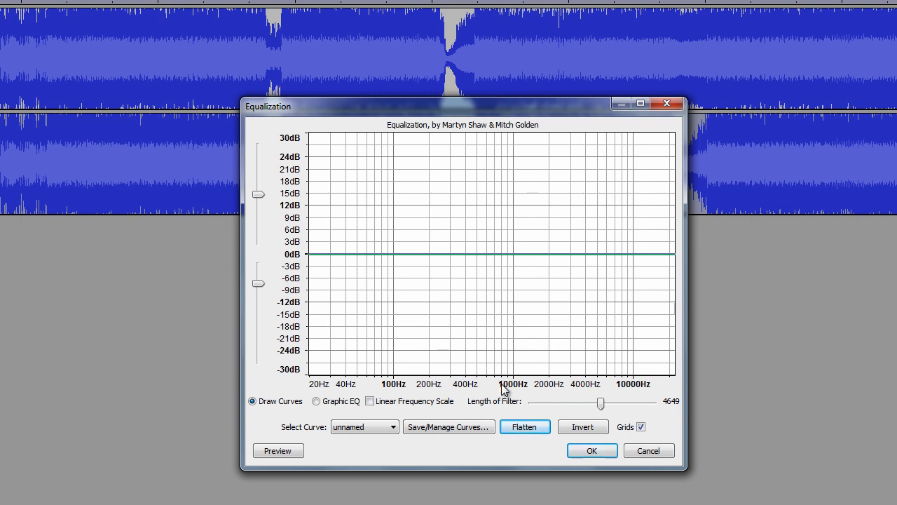
left_click(517, 256)
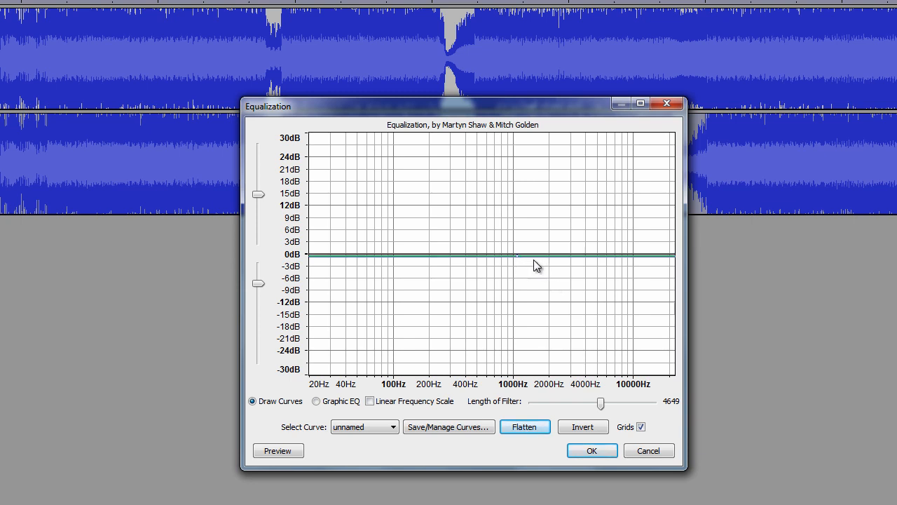
left_click(670, 258)
left_click_drag(527, 256, 526, 350)
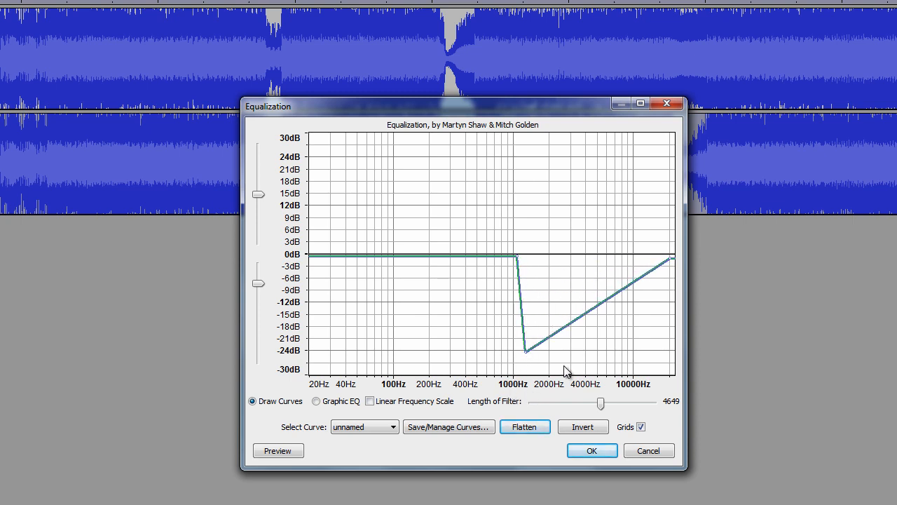
left_click_drag(631, 285, 660, 354)
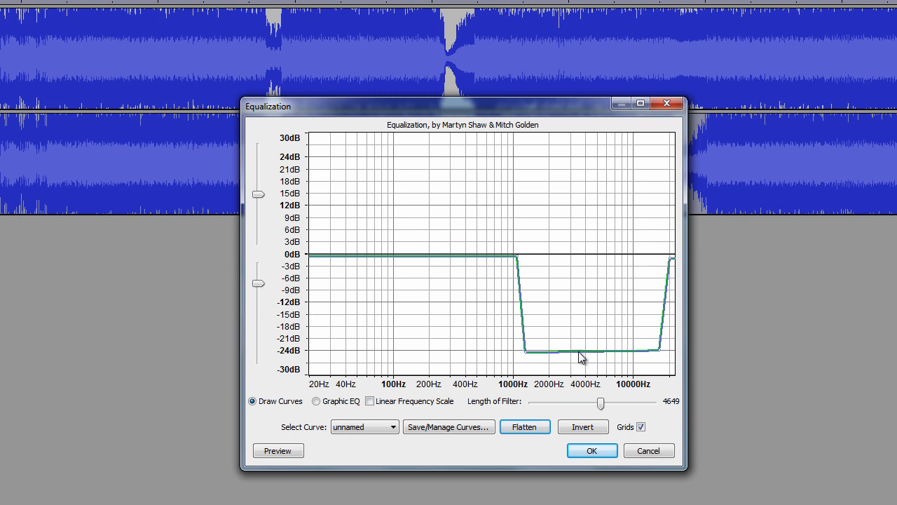
Add a dip of about -2 dB near 80 Hz to the curve and apply the equalization.
left_click(322, 257)
left_click_drag(378, 255, 380, 262)
left_click(596, 452)
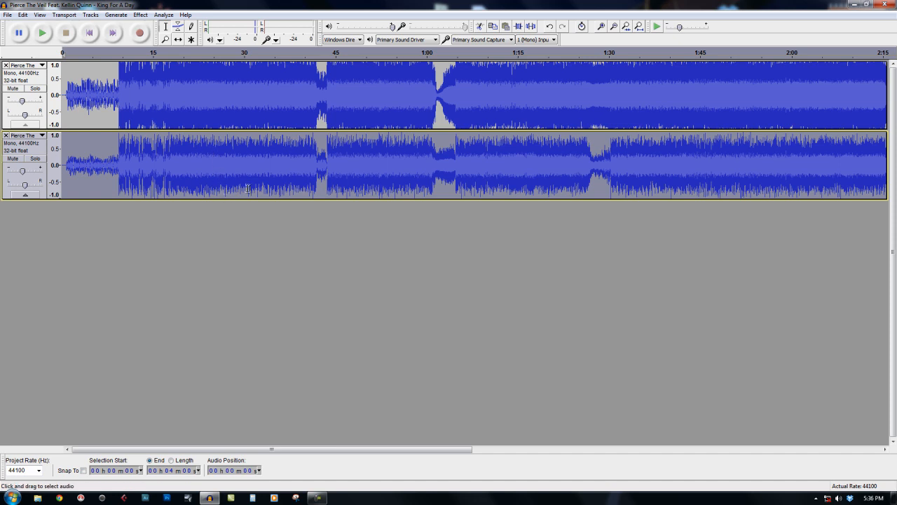
Play the mix from about 8 seconds to judge the equalized lower track.
left_click(240, 168)
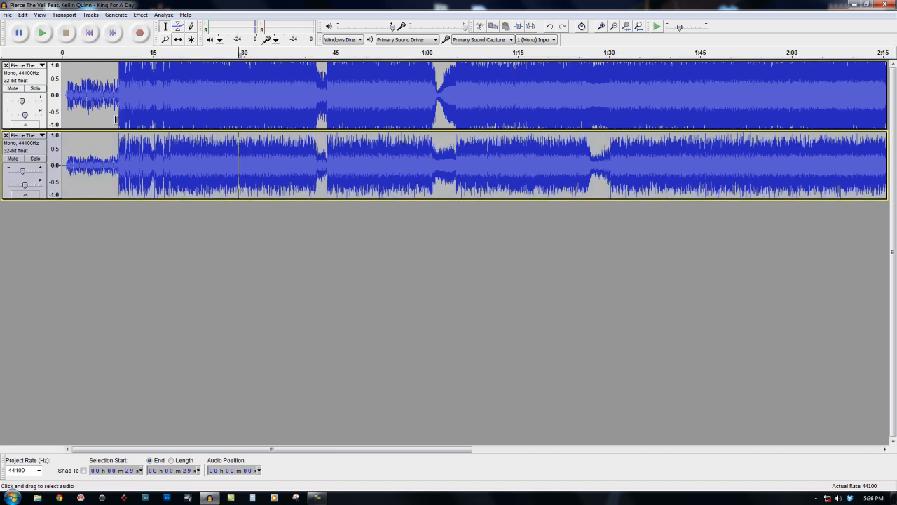
left_click(112, 146)
key("space")
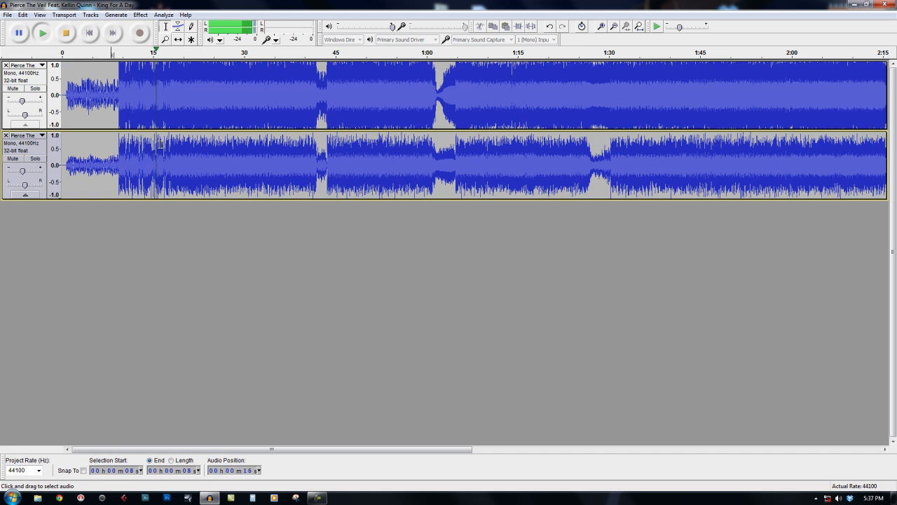
key("space")
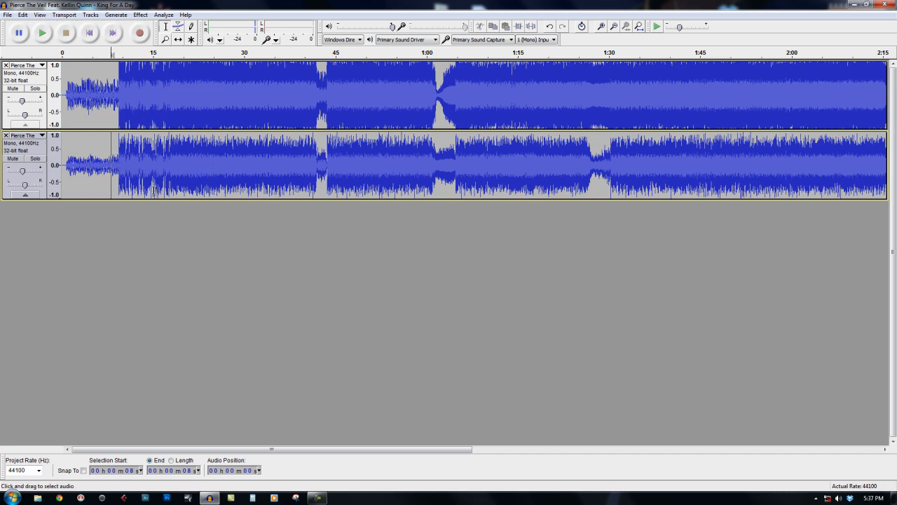
Undo the equalization and reapply it without the 80 Hz dip, cutting about -9 dB near 3000 Hz, -21 dB near 6000 Hz and -15 dB near 16000 Hz.
key("ctrl+a")
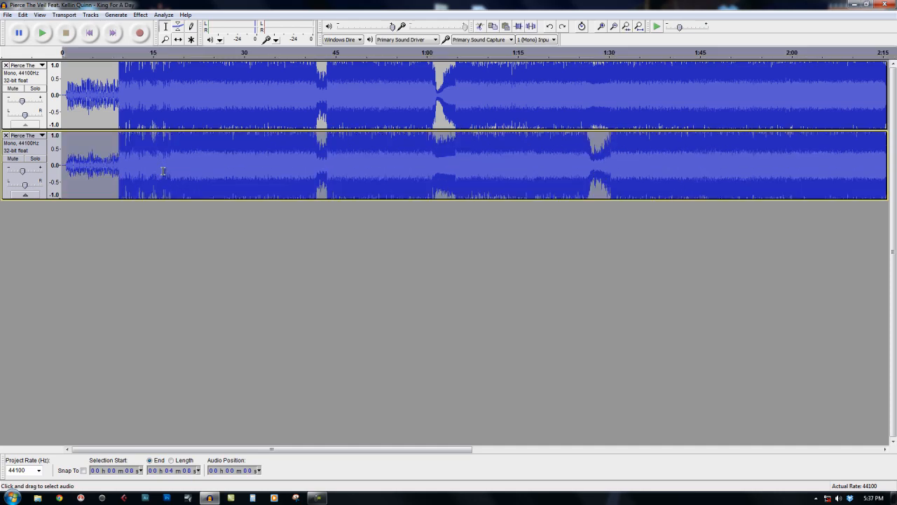
left_click(140, 15)
left_click(174, 133)
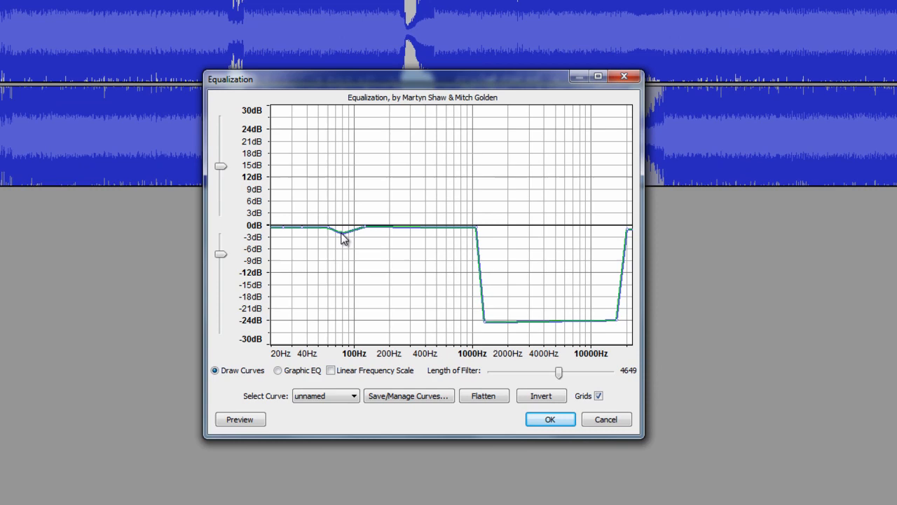
left_click_drag(393, 230, 393, 225)
left_click_drag(482, 329, 554, 269)
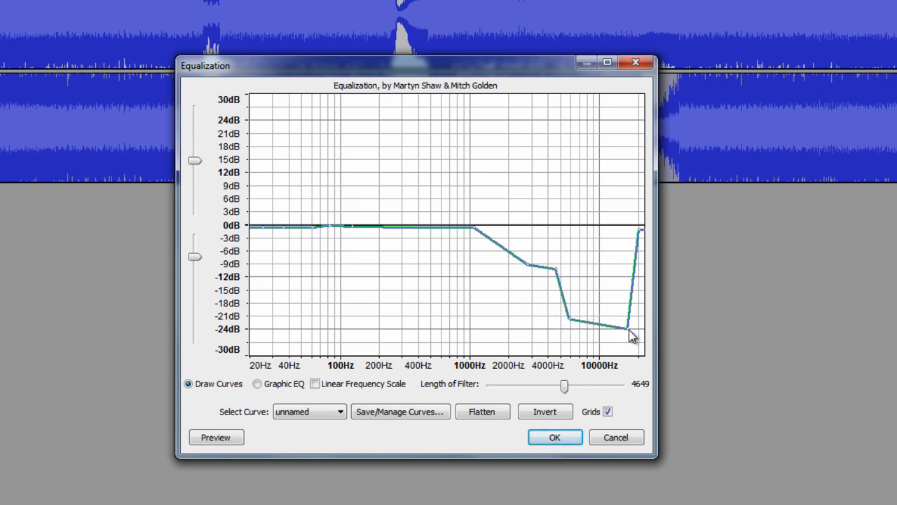
left_click_drag(629, 328, 624, 290)
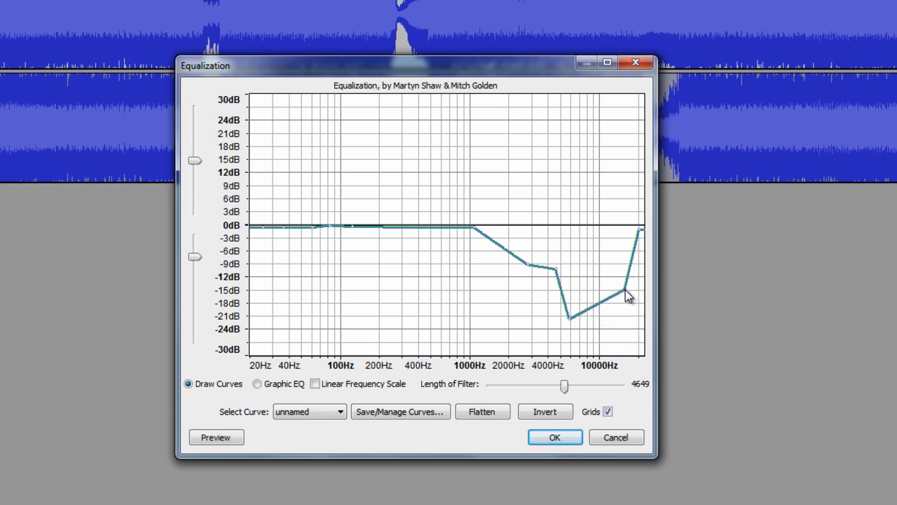
left_click(562, 436)
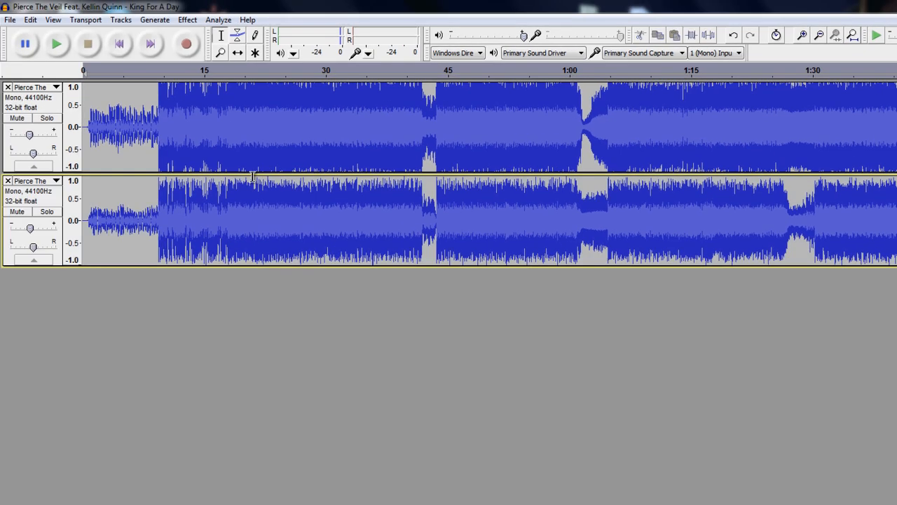
Play the mix from about 8 seconds to judge the lower track's reapplied equalization.
left_click(149, 147)
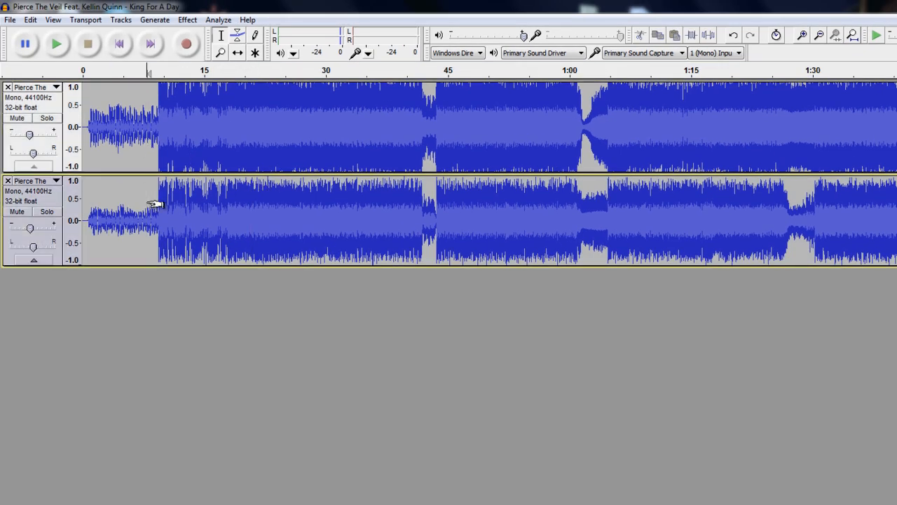
key("space")
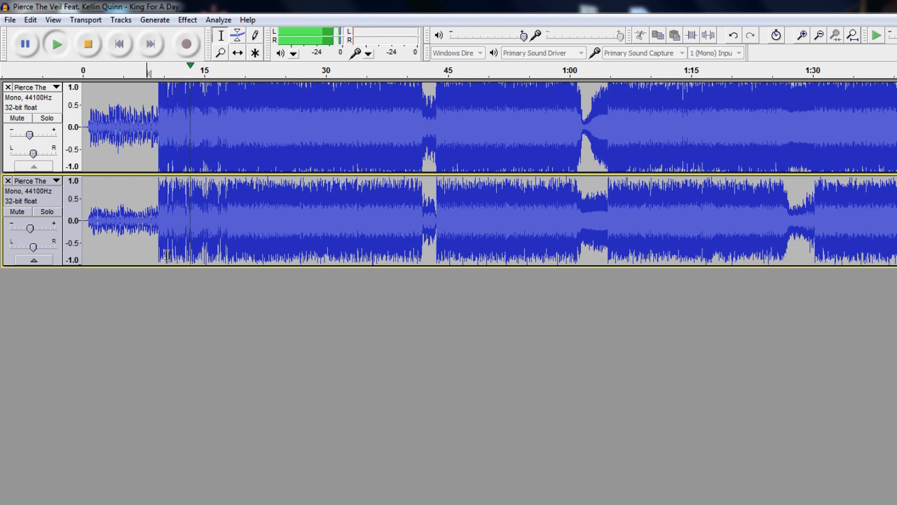
key("space")
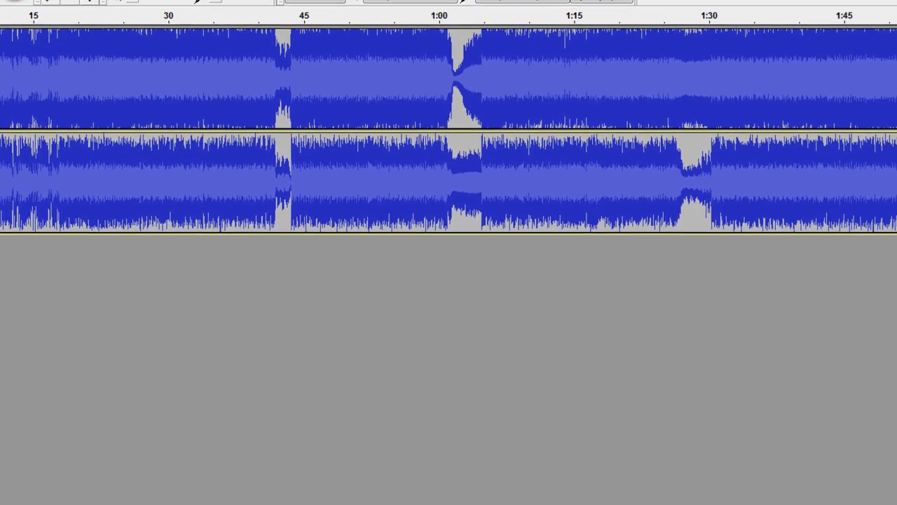
left_click(187, 19)
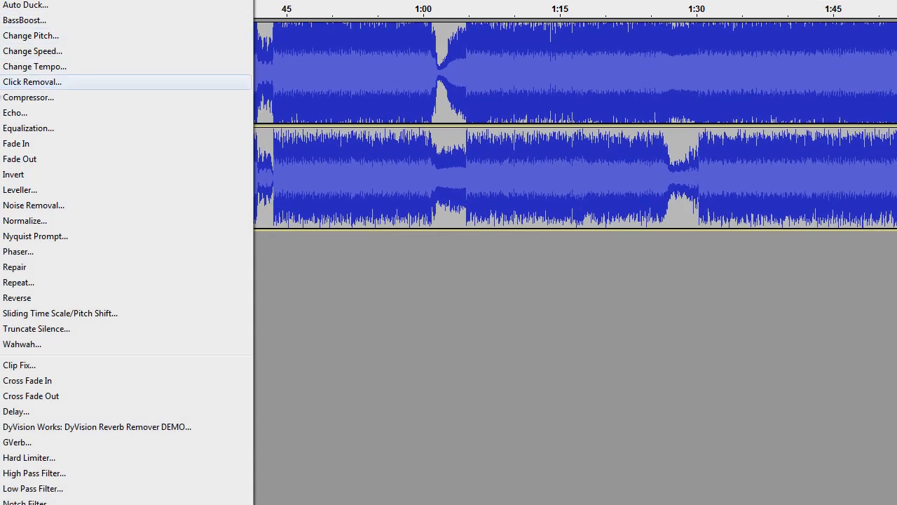
left_click(3, 129)
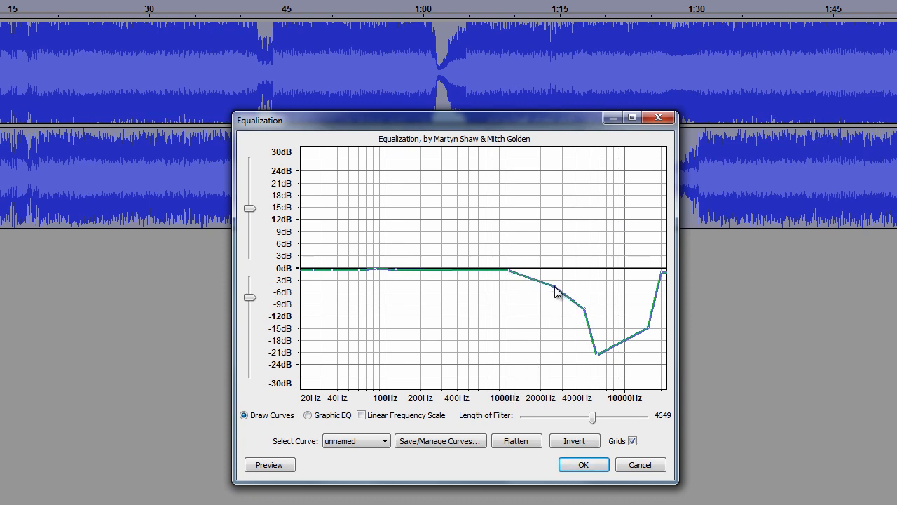
left_click_drag(554, 287, 559, 270)
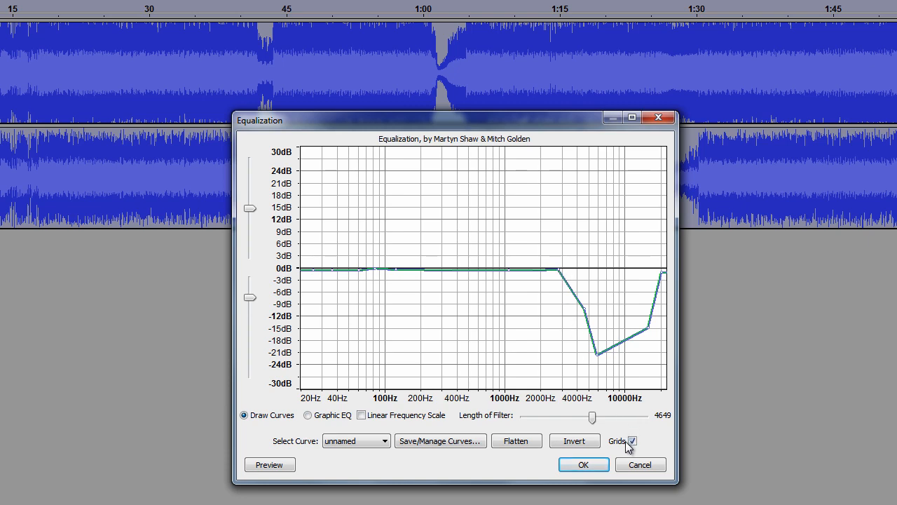
left_click(635, 465)
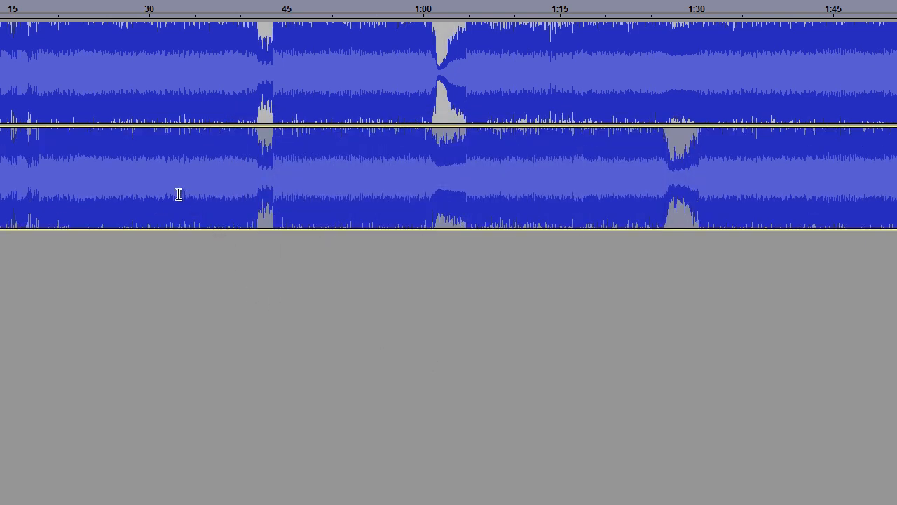
Undo the lower track's equalization and reapply it to the whole track with the point near 3000 Hz raised to about 0 dB.
left_click(180, 192)
double_click(179, 192)
left_click(3, 0)
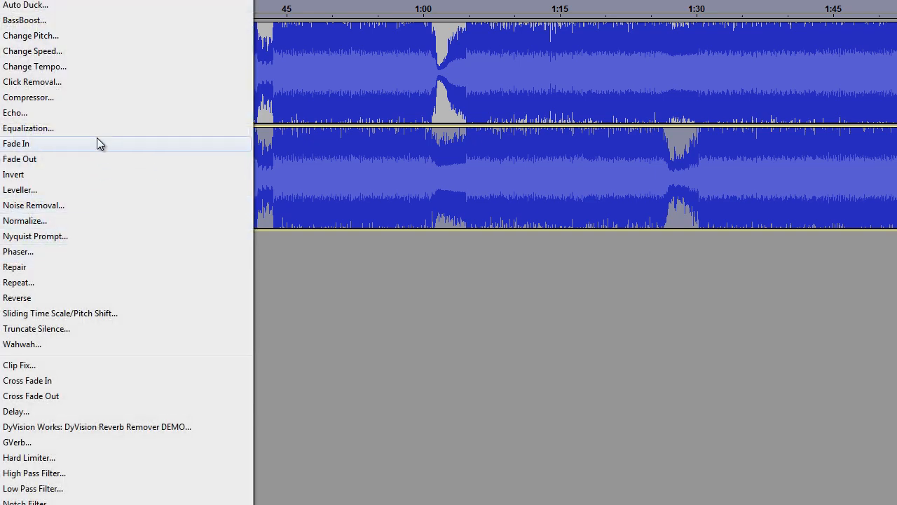
left_click(95, 131)
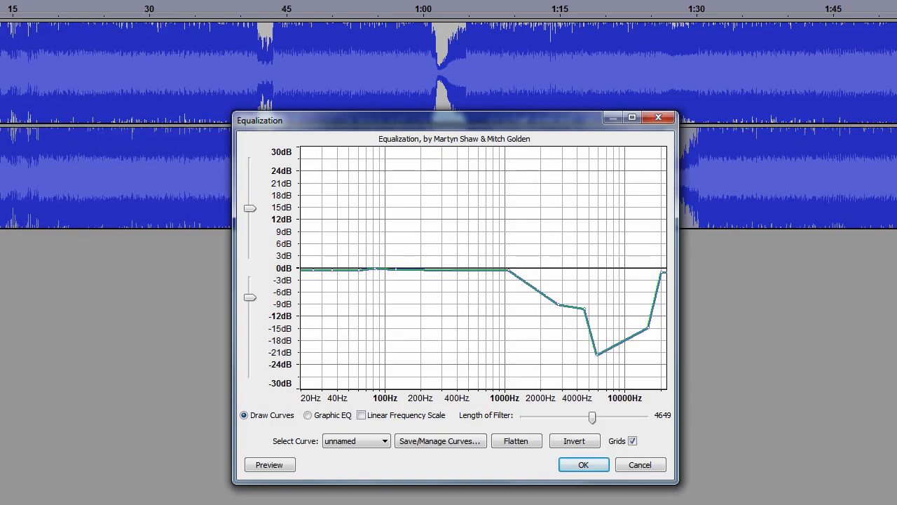
left_click_drag(559, 307, 561, 277)
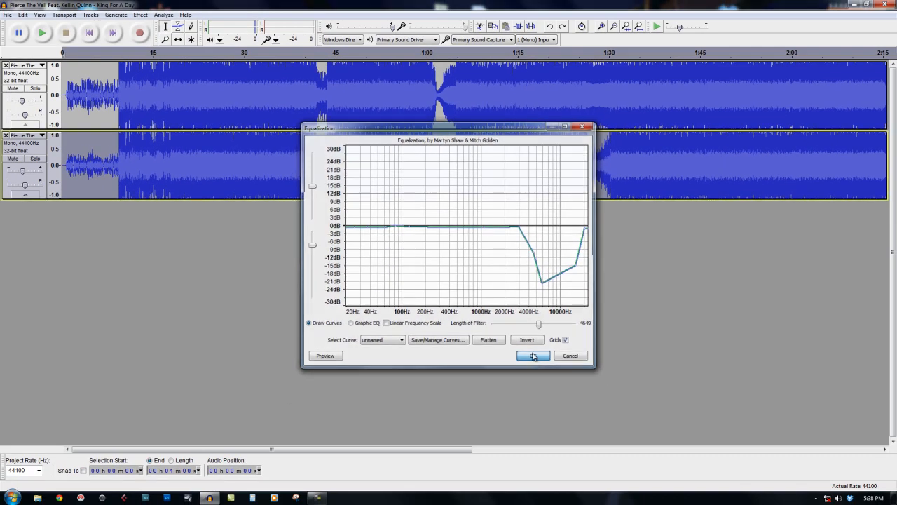
left_click(583, 463)
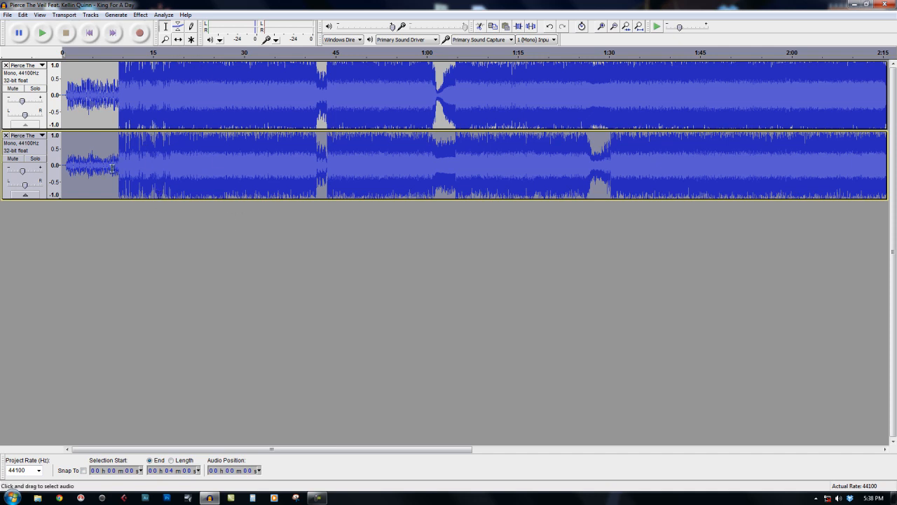
Play the mix from about 21 seconds to judge the revised equalization.
left_click(190, 149)
left_click(109, 119)
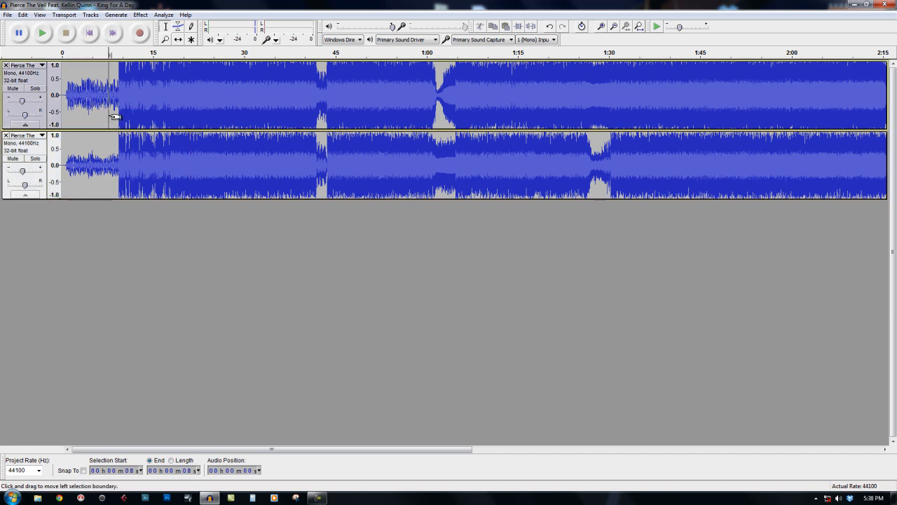
left_click(110, 151)
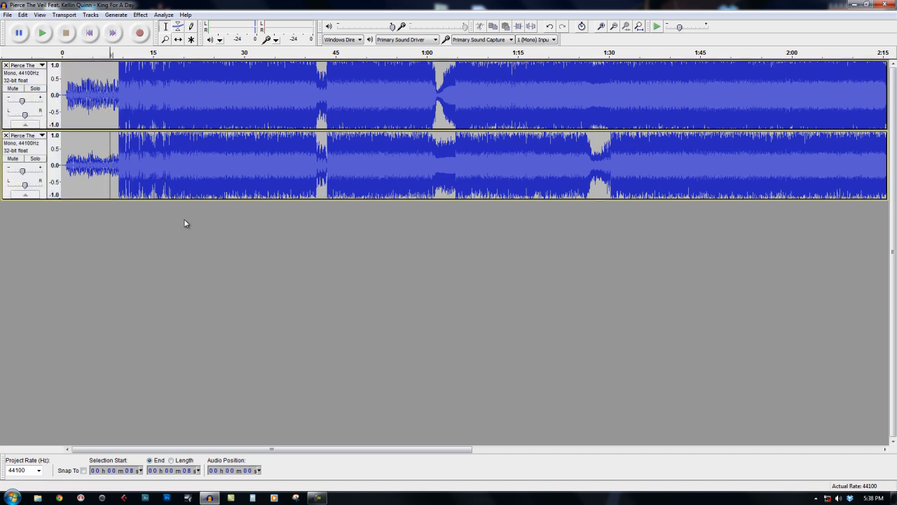
left_click(192, 192)
key("space")
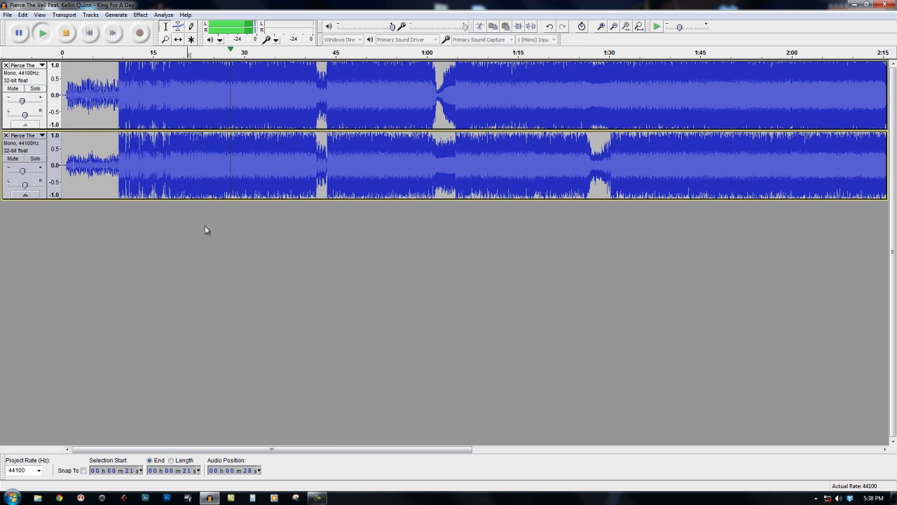
key("space")
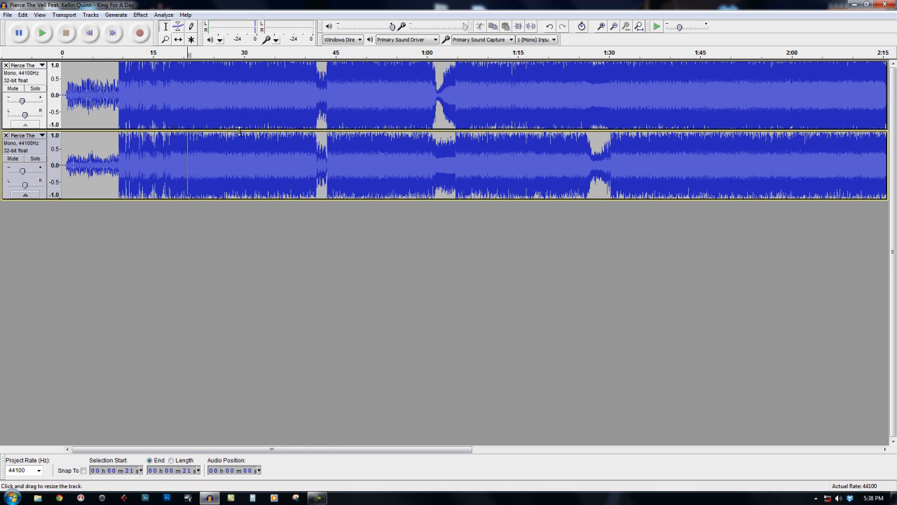
left_click(141, 15)
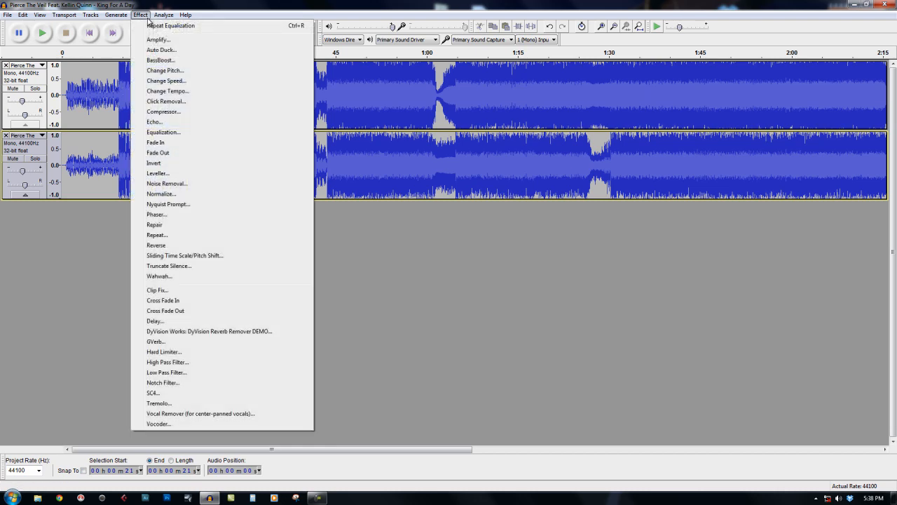
left_click(197, 133)
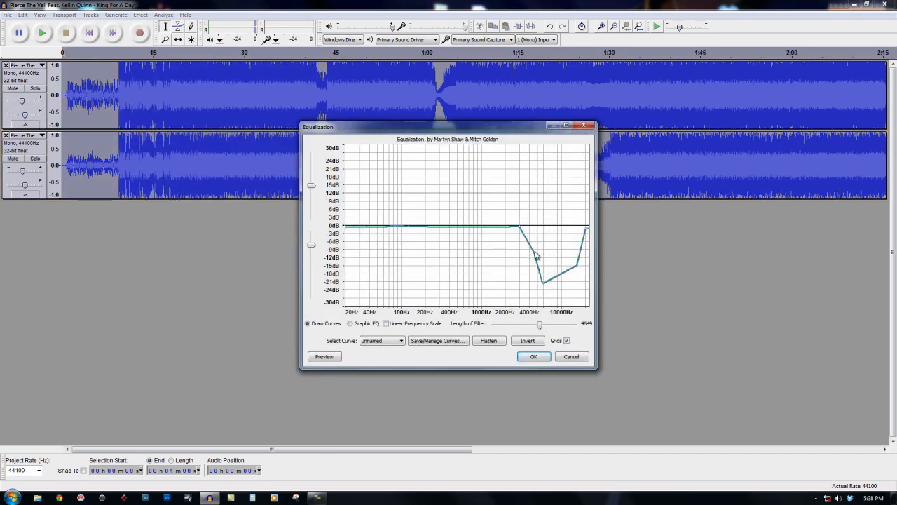
left_click_drag(536, 255, 525, 263)
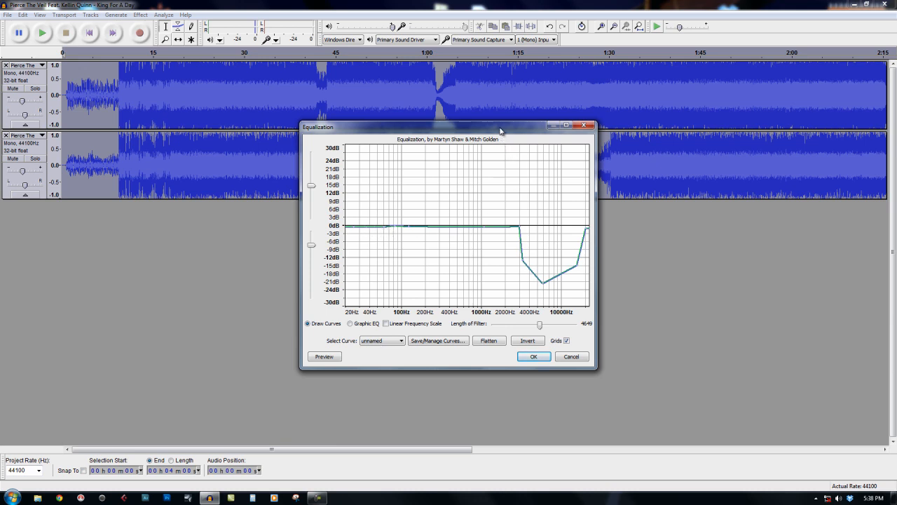
left_click(581, 124)
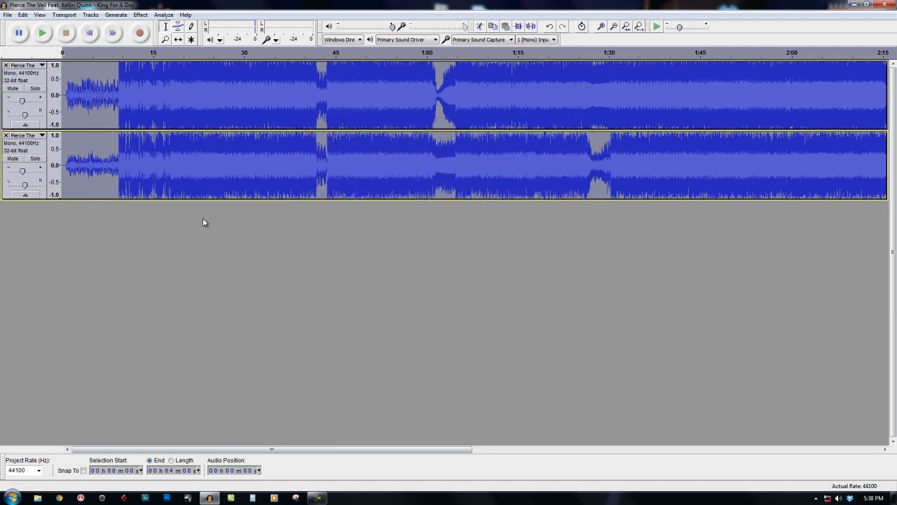